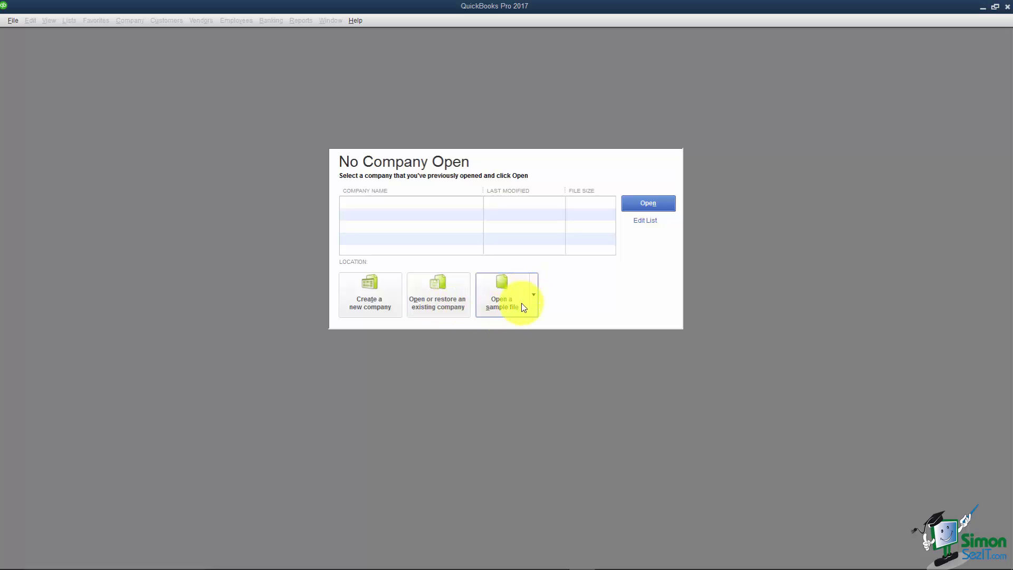
Close the sample company file list without opening a sample.
{"action": "left_click", "coordinate": [535, 300]}
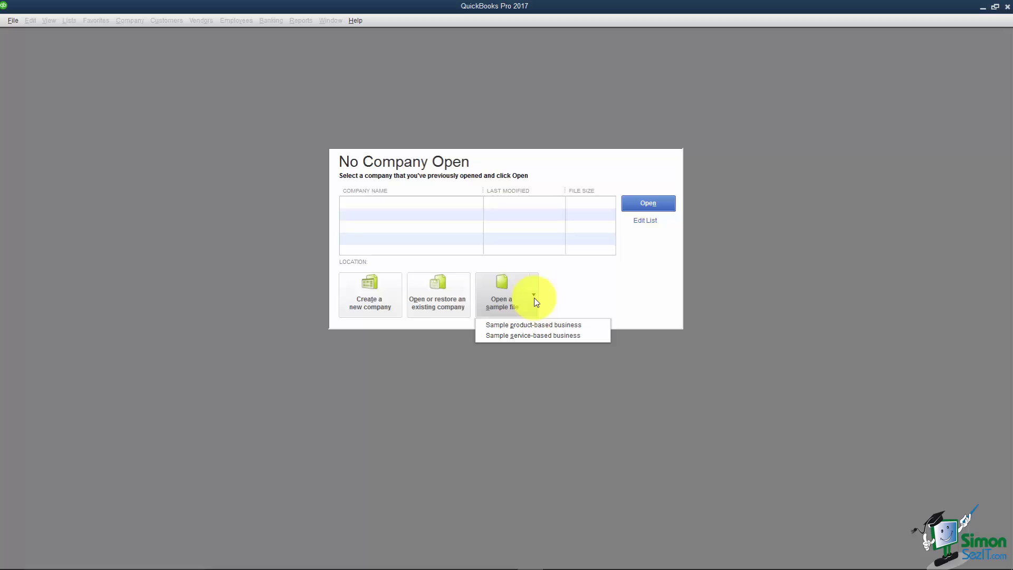
Start creating a new company and bring up the Other Options setup choices.
{"action": "left_click", "coordinate": [373, 304]}
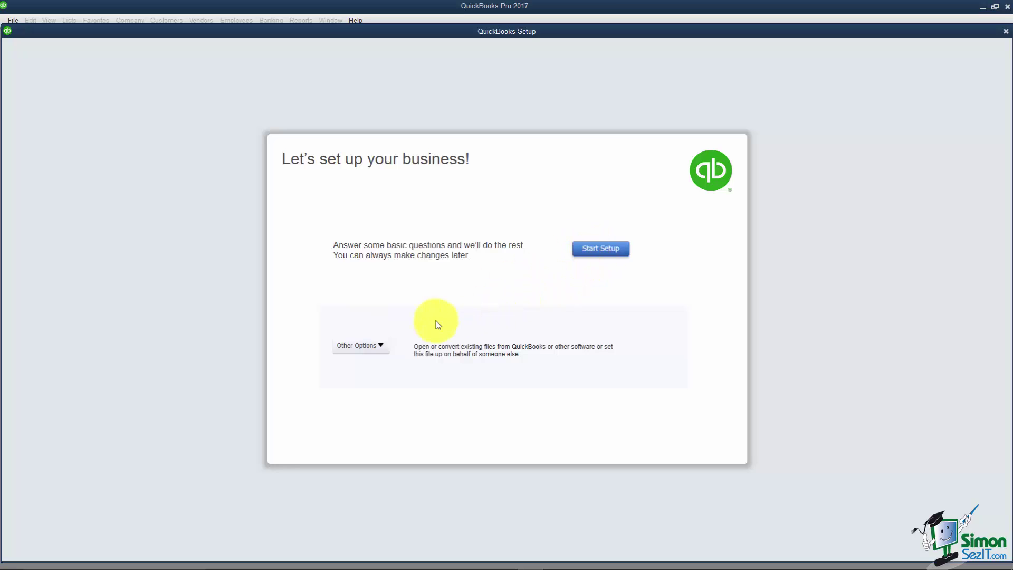
{"action": "left_click", "coordinate": [381, 346]}
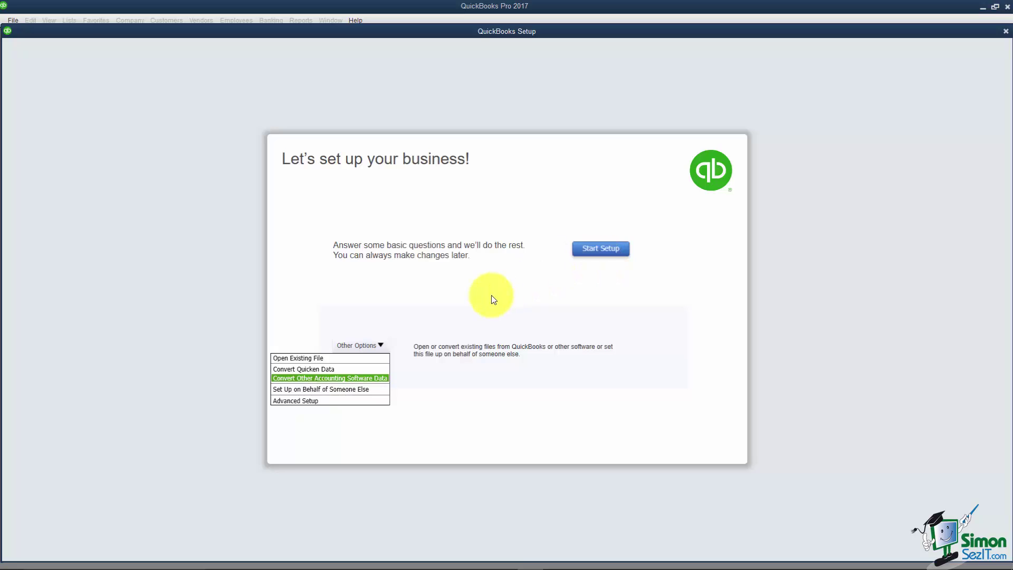
Choose Advanced Setup and enter 'My Company' as both company and legal name.
{"action": "left_click", "coordinate": [320, 401]}
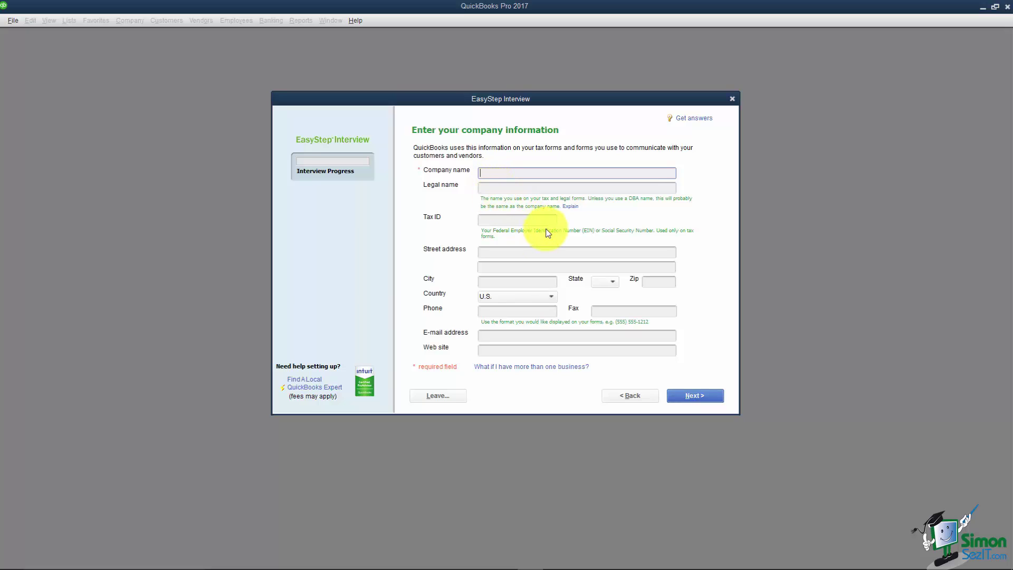
{"action": "type", "text": "My Company"}
{"action": "key", "text": "Tab"}
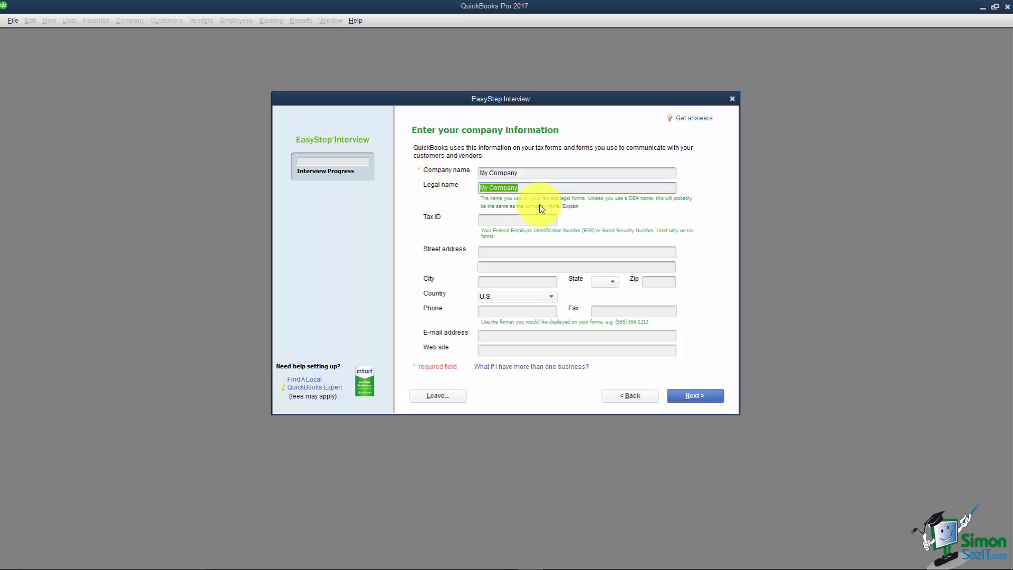
{"action": "key", "text": "Tab"}
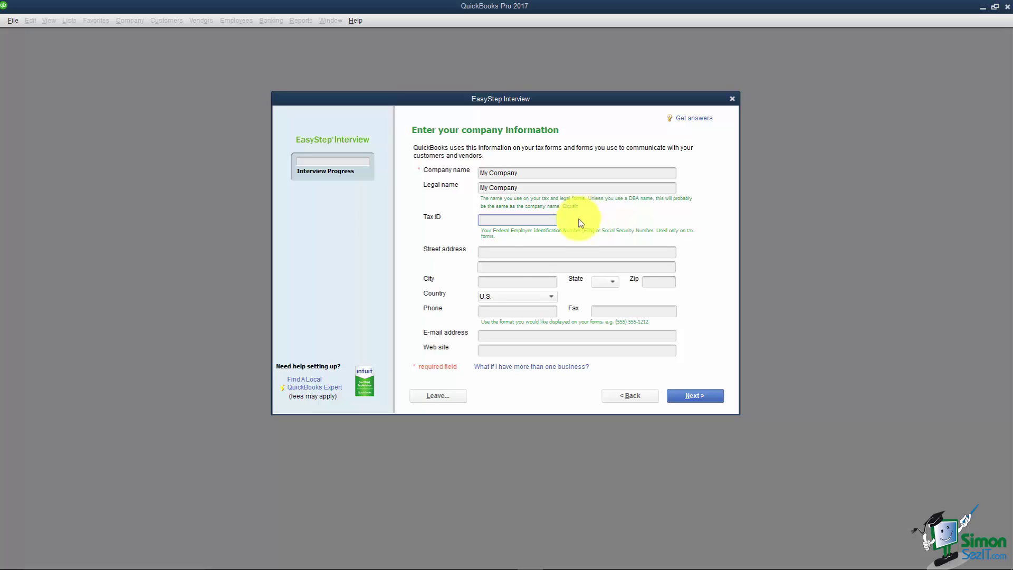
Enter the company's PO Box street address, city, state and zip code on the company information page.
{"action": "left_click", "coordinate": [517, 251]}
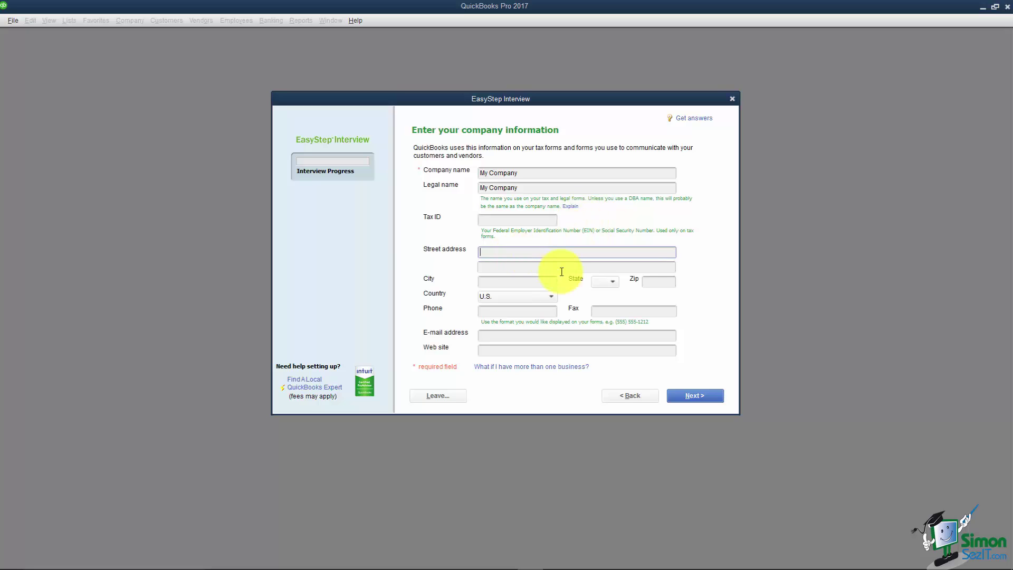
{"action": "type", "text": "Po"}
{"action": "key", "text": "BackSpace"}
{"action": "type", "text": "O Box 123"}
{"action": "key", "text": "Tab"}
{"action": "key", "text": "Tab"}
{"action": "type", "text": "Charleston"}
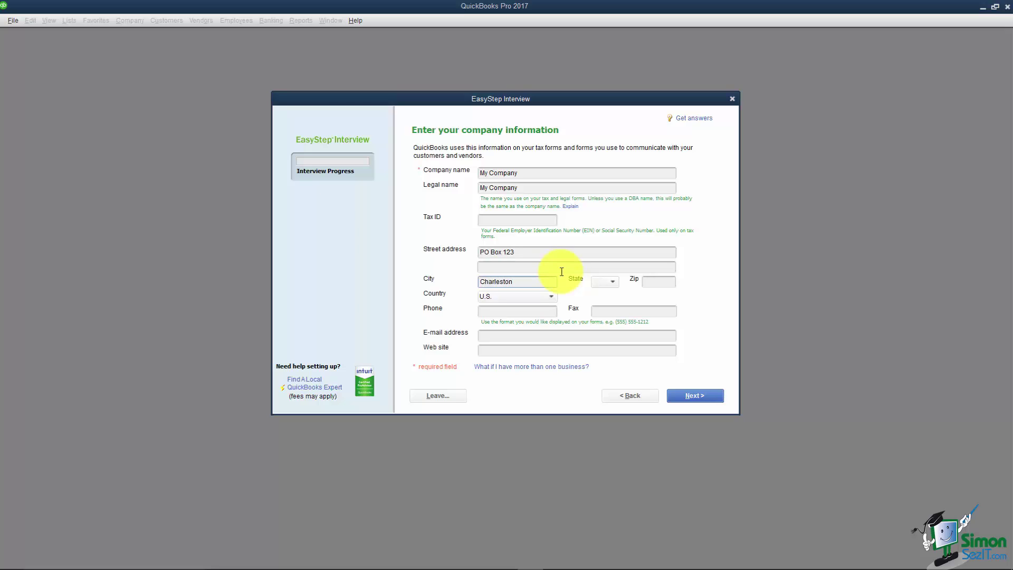
{"action": "key", "text": "Tab"}
{"action": "type", "text": "SC"}
{"action": "key", "text": "Tab"}
{"action": "type", "text": "29414"}
{"action": "left_click", "coordinate": [595, 311]}
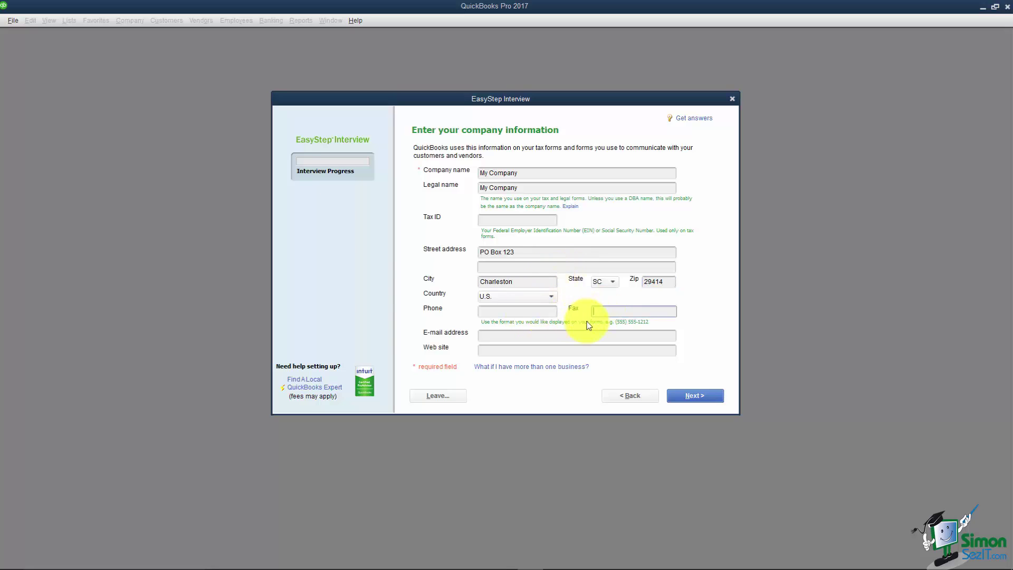
{"action": "left_click", "coordinate": [510, 350]}
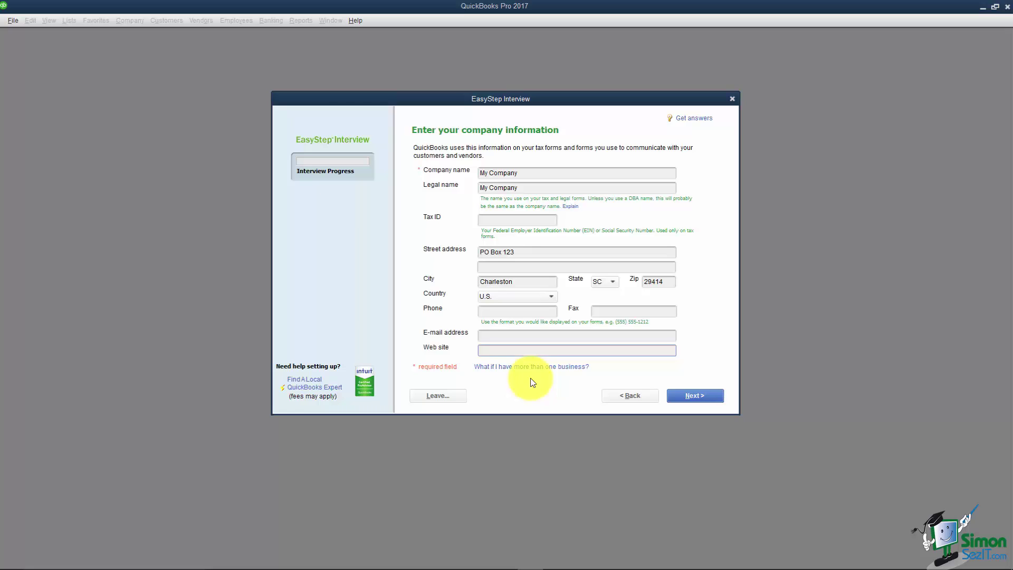
Pick General Service-based Business from the Industry list and continue.
{"action": "left_click", "coordinate": [683, 397]}
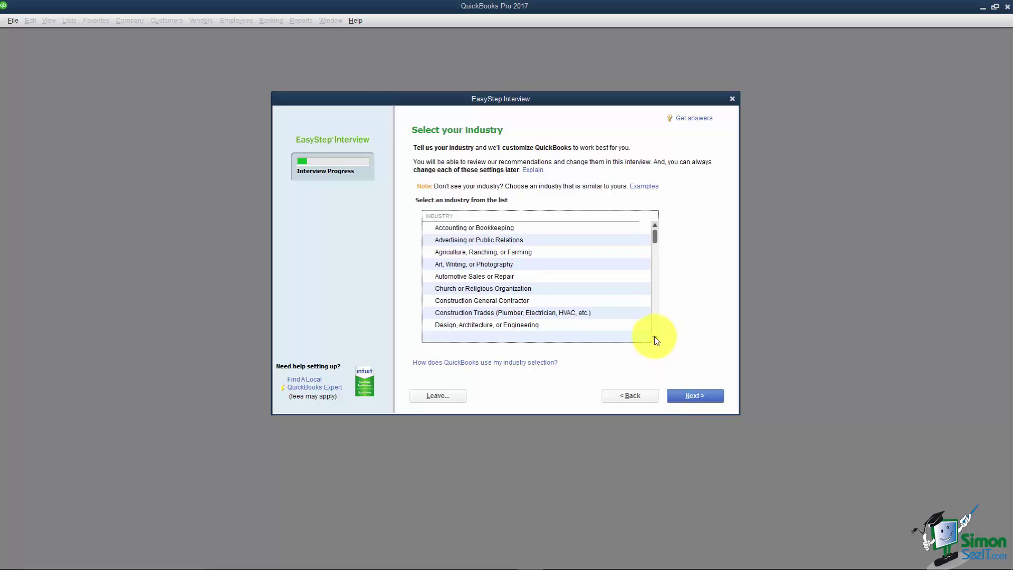
{"action": "scroll", "coordinate": [655, 338], "scroll_direction": "down", "scroll_amount": 5}
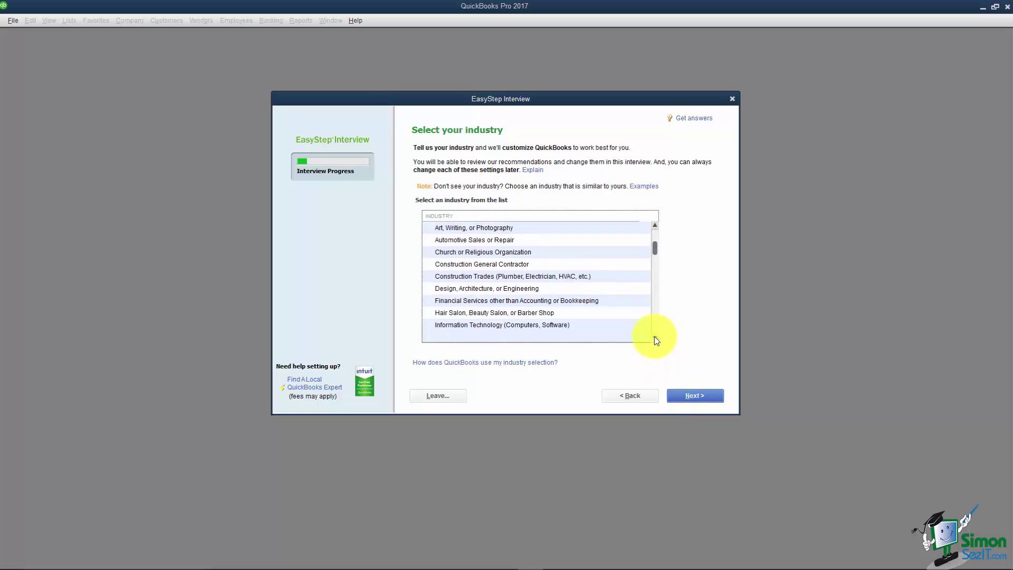
{"action": "scroll", "coordinate": [654, 337], "scroll_direction": "down", "scroll_amount": 4}
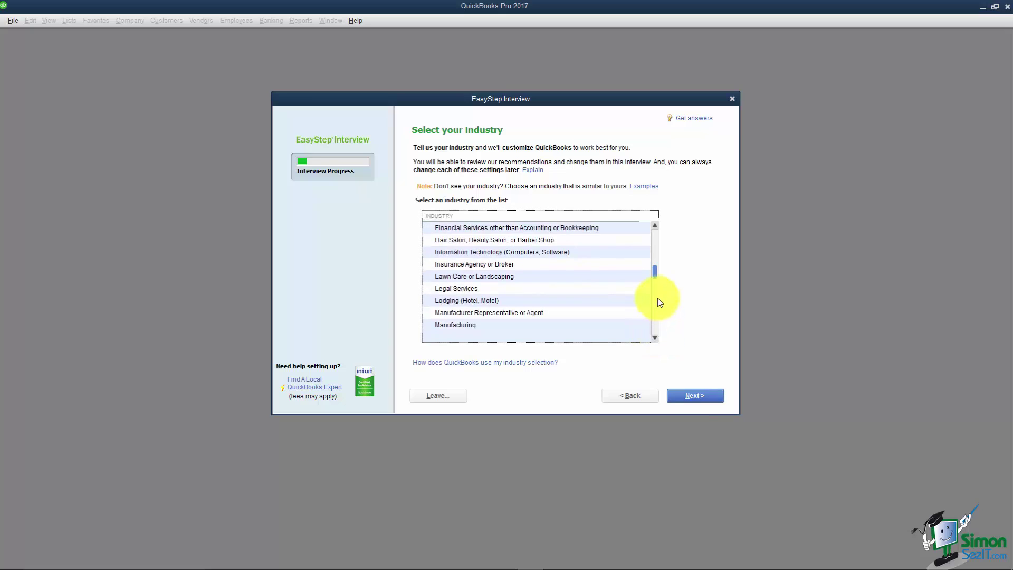
{"action": "left_click", "coordinate": [515, 277]}
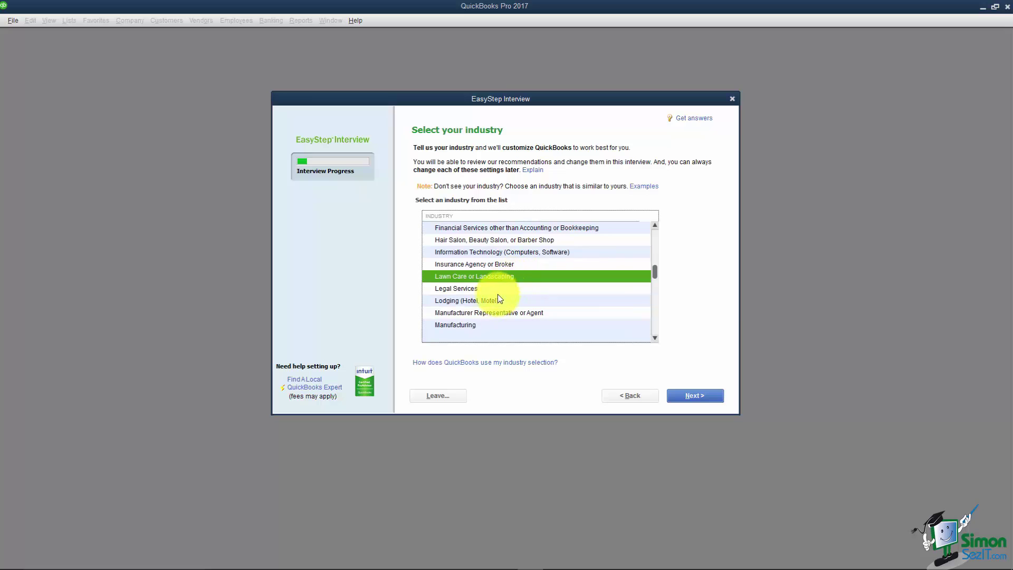
{"action": "left_click", "coordinate": [487, 324]}
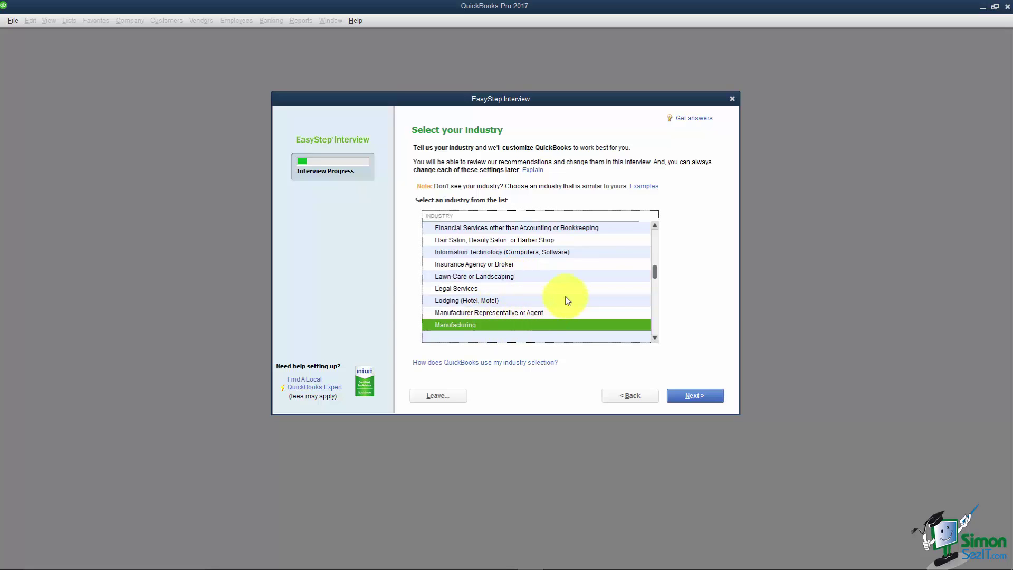
{"action": "left_click_drag", "start_coordinate": [658, 271], "coordinate": [654, 235]}
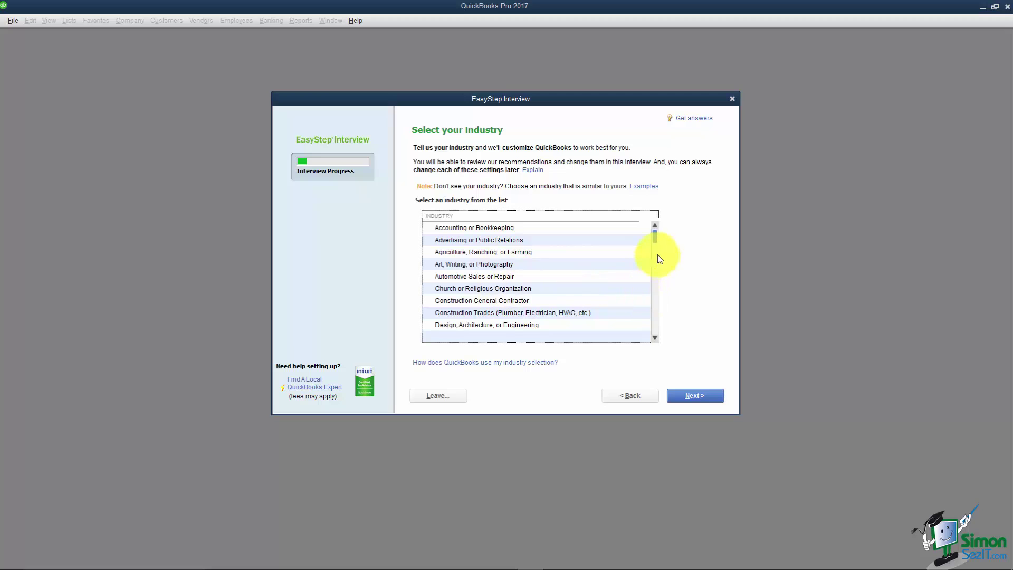
{"action": "left_click_drag", "start_coordinate": [655, 238], "coordinate": [650, 338]}
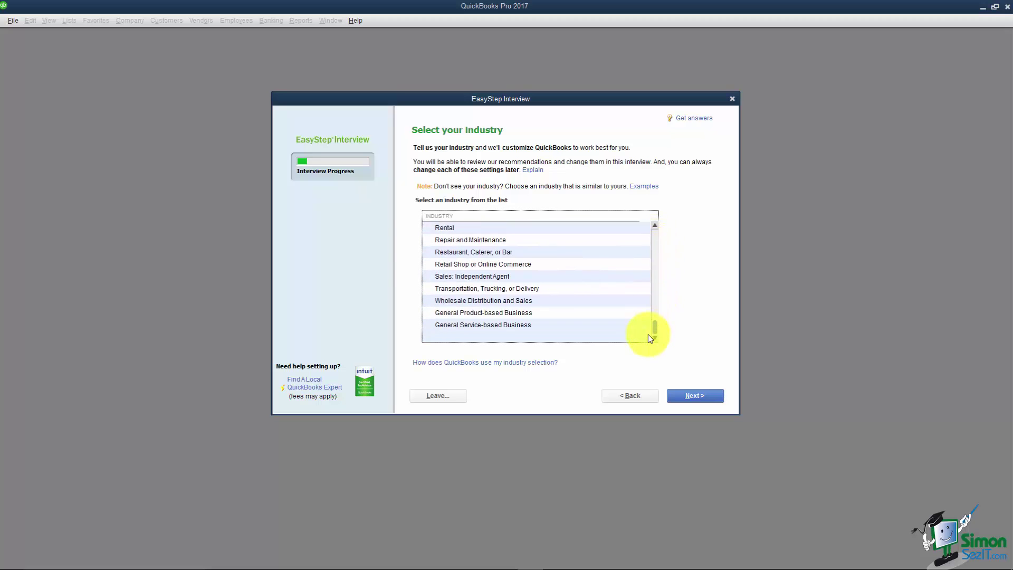
{"action": "left_click", "coordinate": [471, 324]}
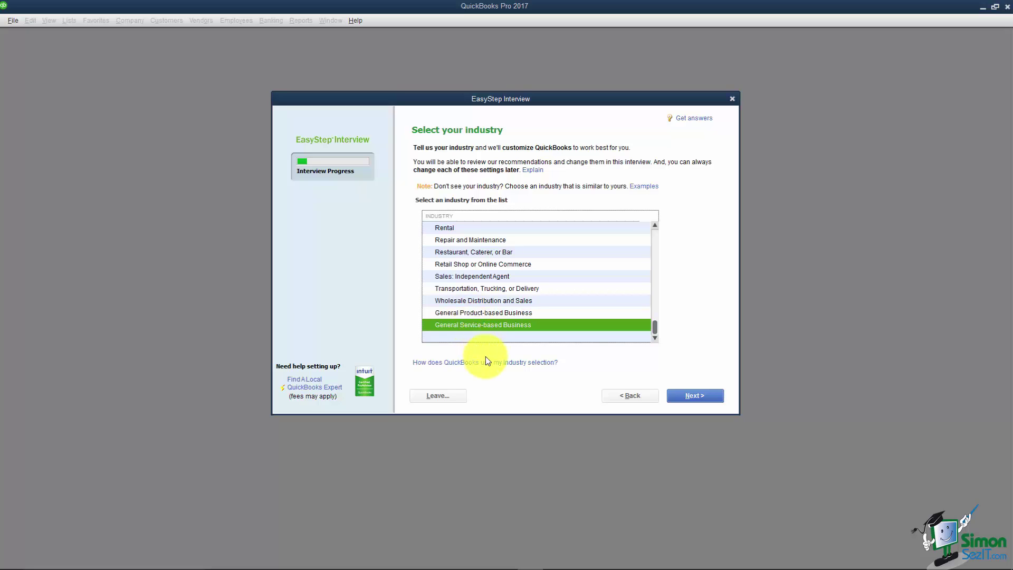
{"action": "left_click", "coordinate": [691, 394]}
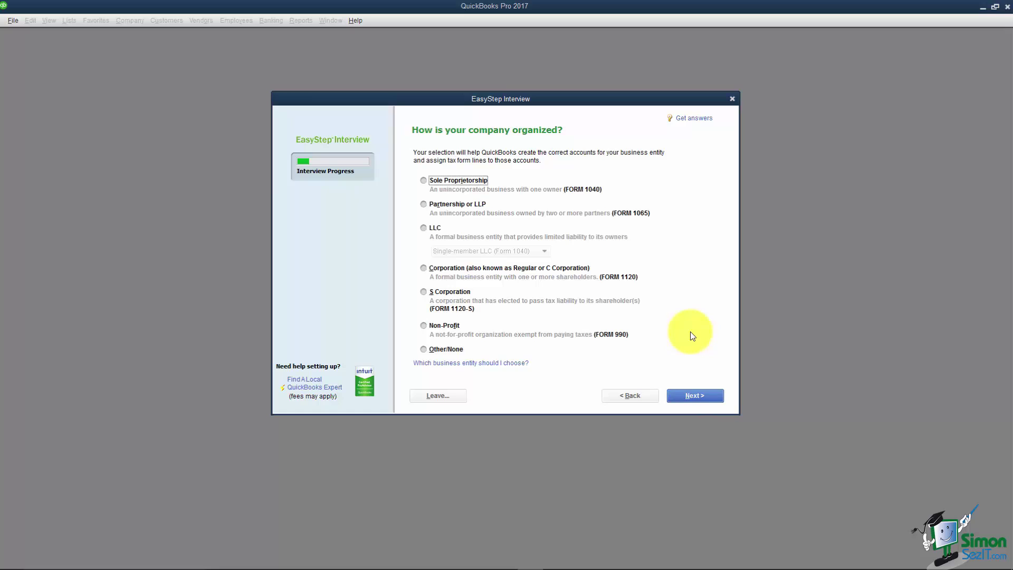
Select Other/None as the business entity type and continue.
{"action": "left_click", "coordinate": [437, 351]}
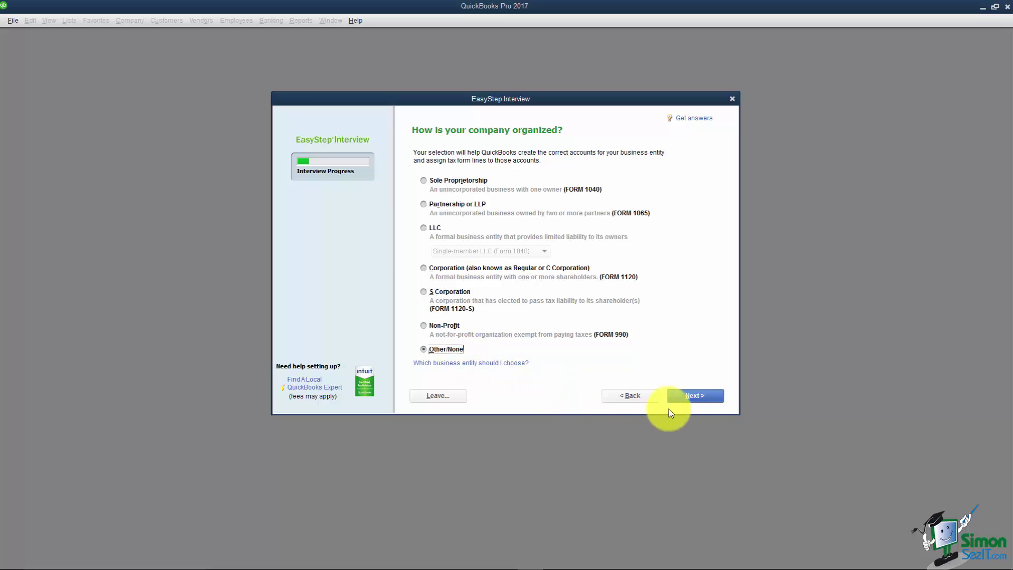
{"action": "left_click", "coordinate": [701, 398]}
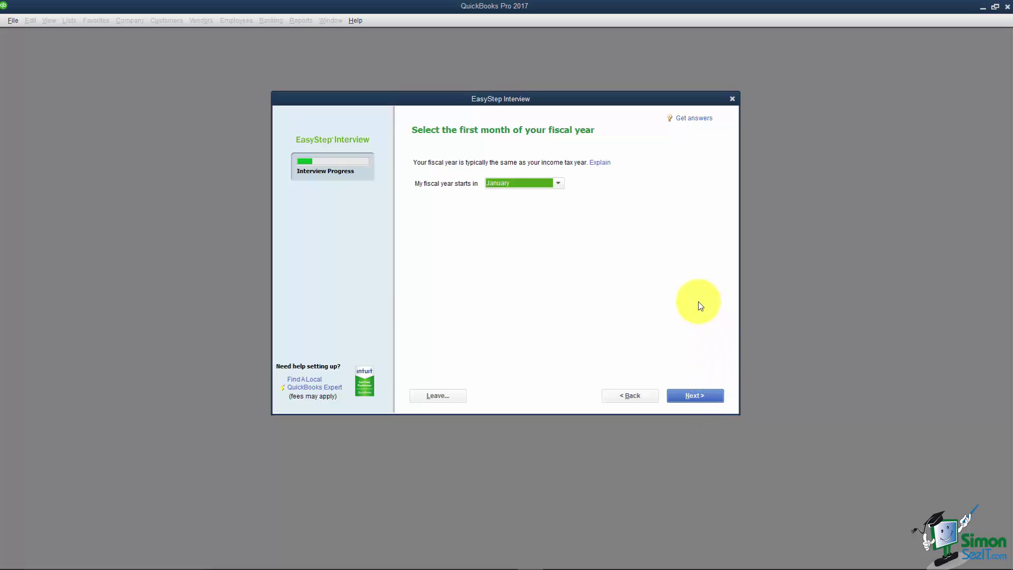
Keep January as the fiscal year start and skip the administrator password.
{"action": "left_click", "coordinate": [695, 397]}
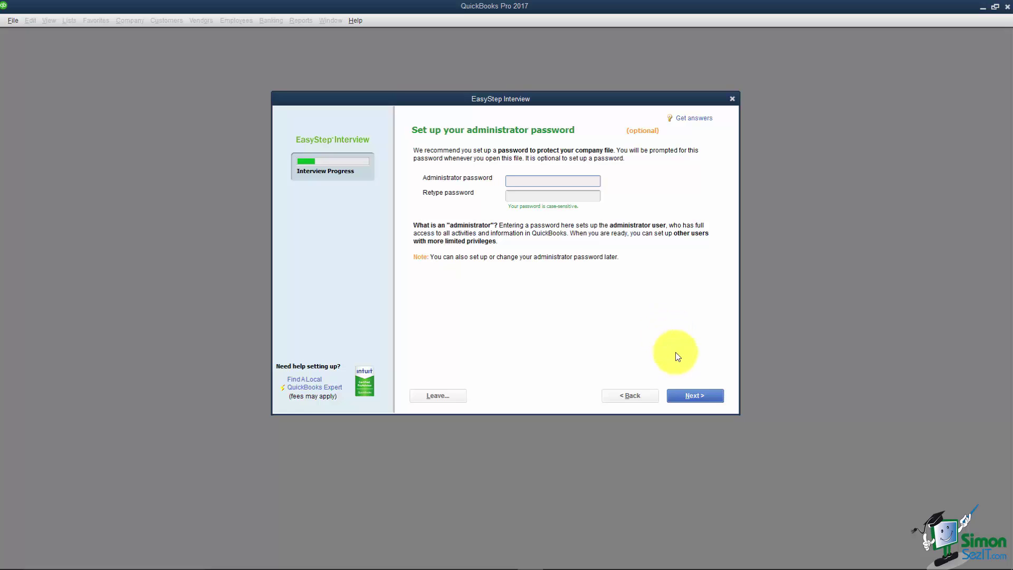
{"action": "left_click", "coordinate": [695, 397]}
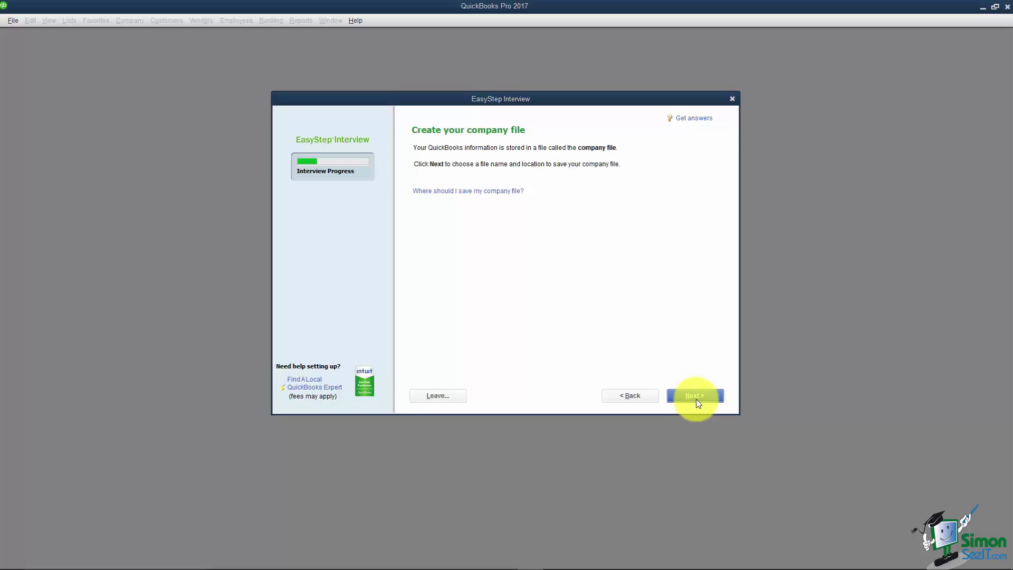
Save the company file as My Company.QBW on the Desktop.
{"action": "left_click", "coordinate": [696, 397]}
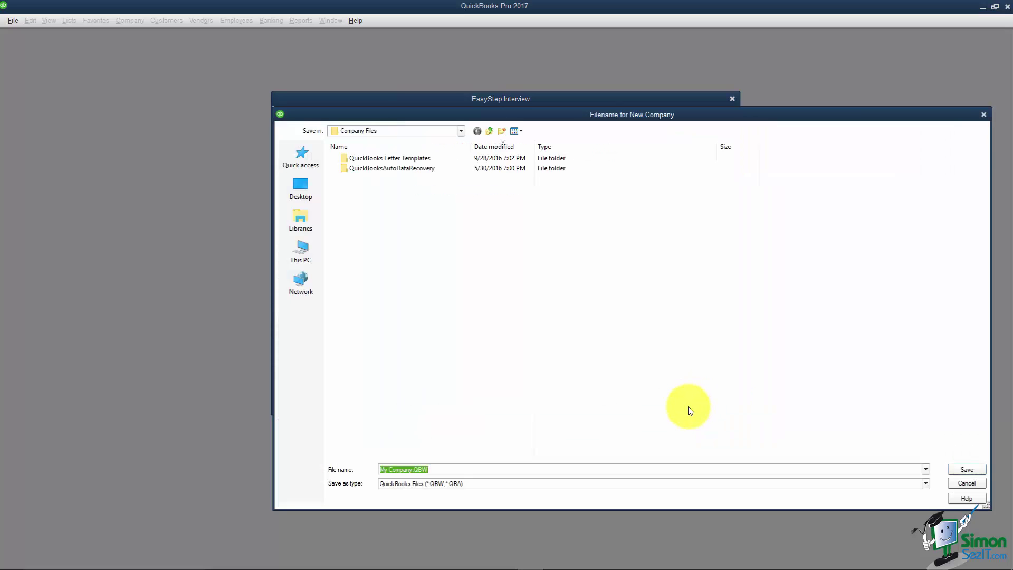
{"action": "left_click", "coordinate": [307, 193]}
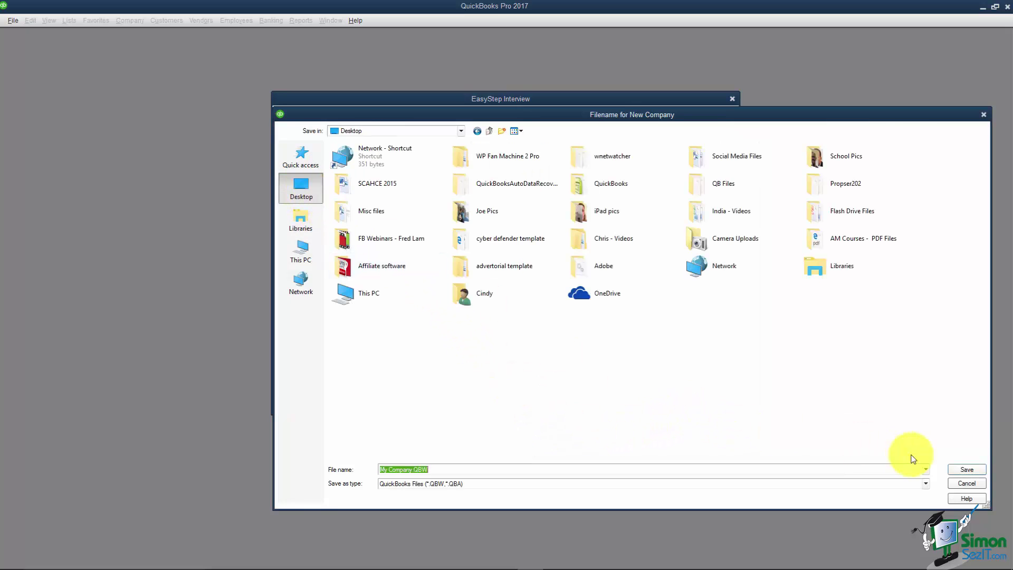
{"action": "left_click", "coordinate": [968, 469]}
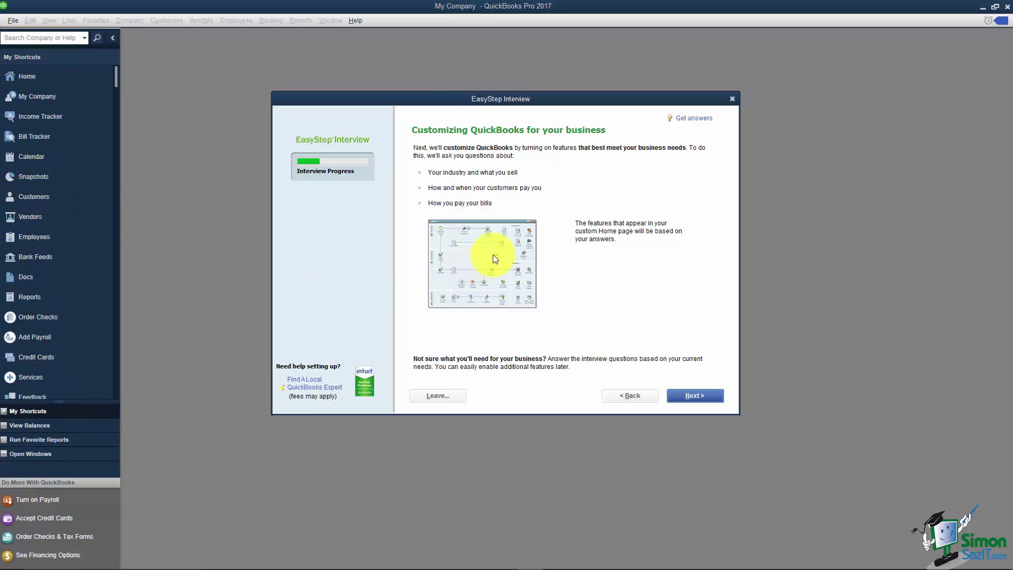
Answer 'Both services and products' for what the company sells.
{"action": "left_click", "coordinate": [684, 396]}
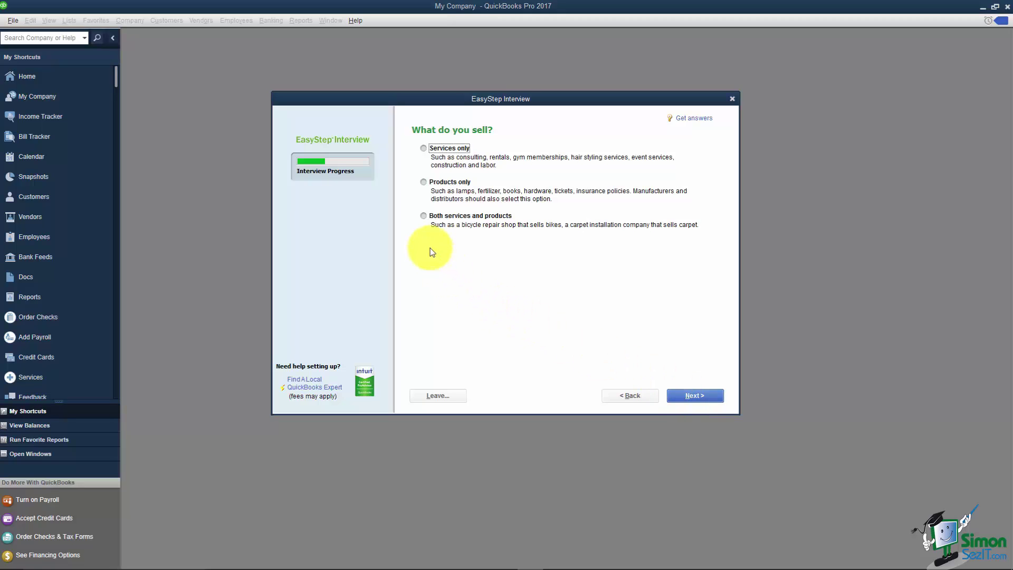
{"action": "left_click", "coordinate": [425, 217]}
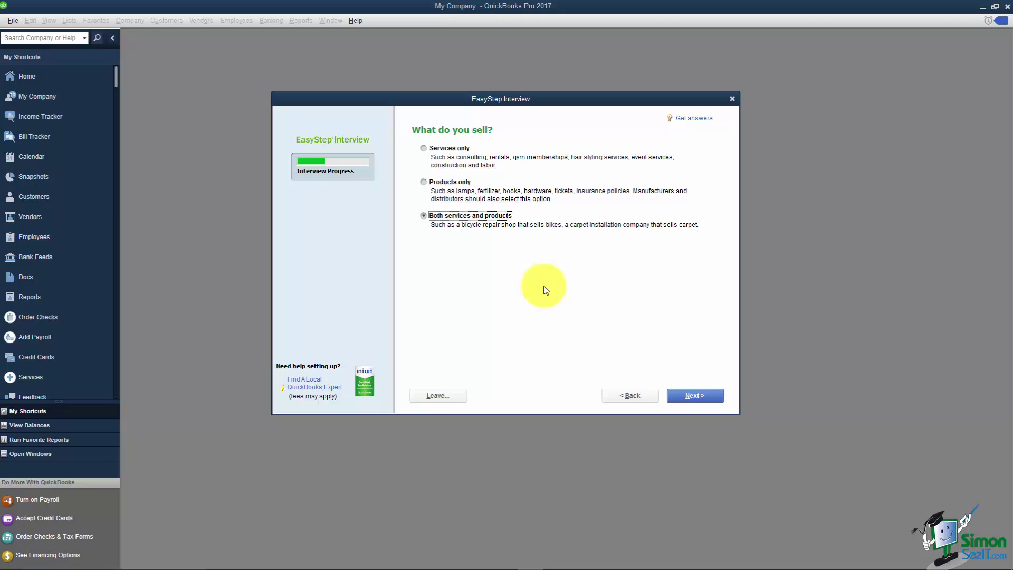
{"action": "left_click", "coordinate": [698, 396]}
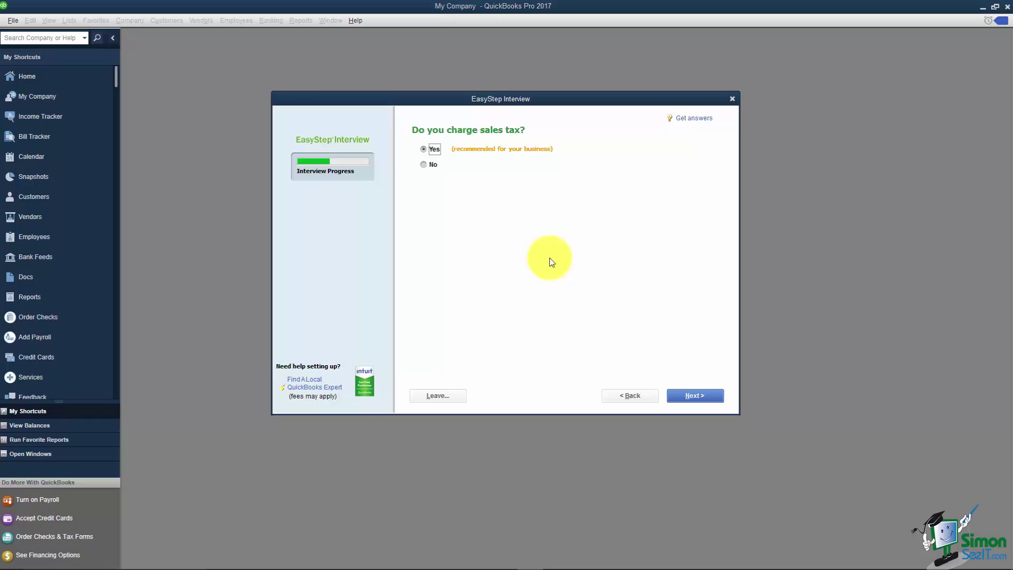
Keep Yes for sales tax, estimates and billing statements, advancing through each page.
{"action": "left_click", "coordinate": [694, 396]}
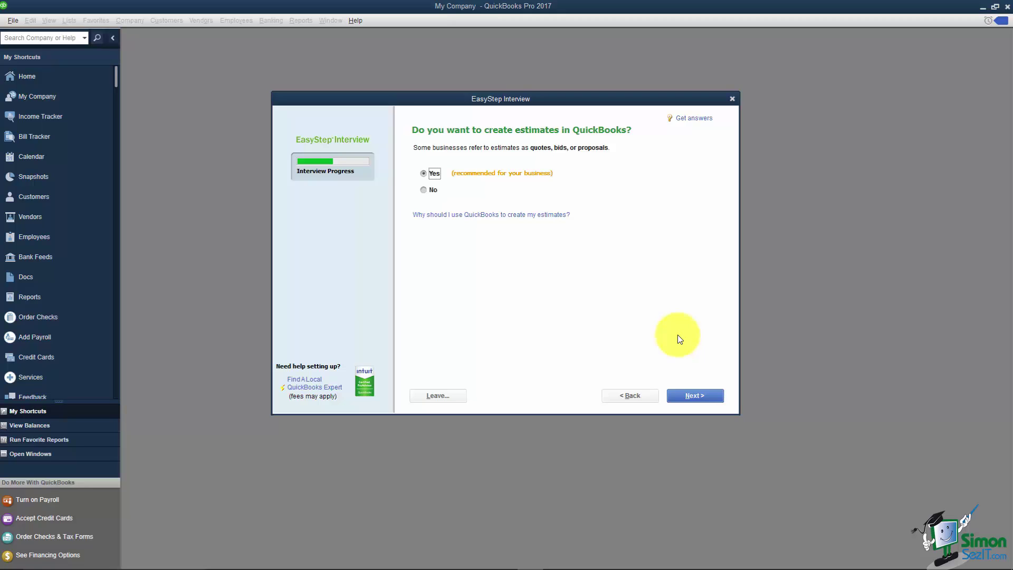
{"action": "left_click", "coordinate": [693, 396]}
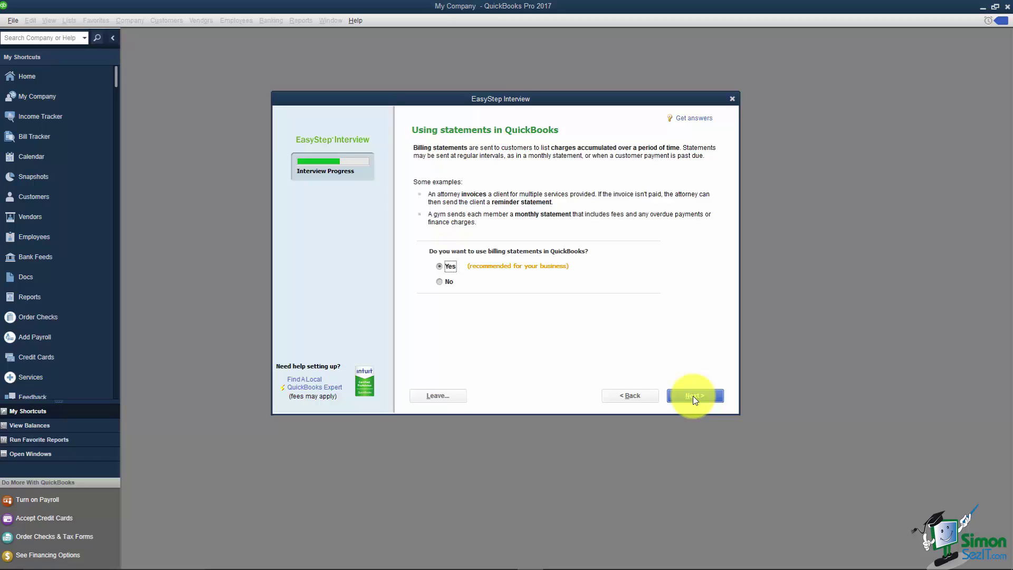
{"action": "left_click", "coordinate": [693, 396]}
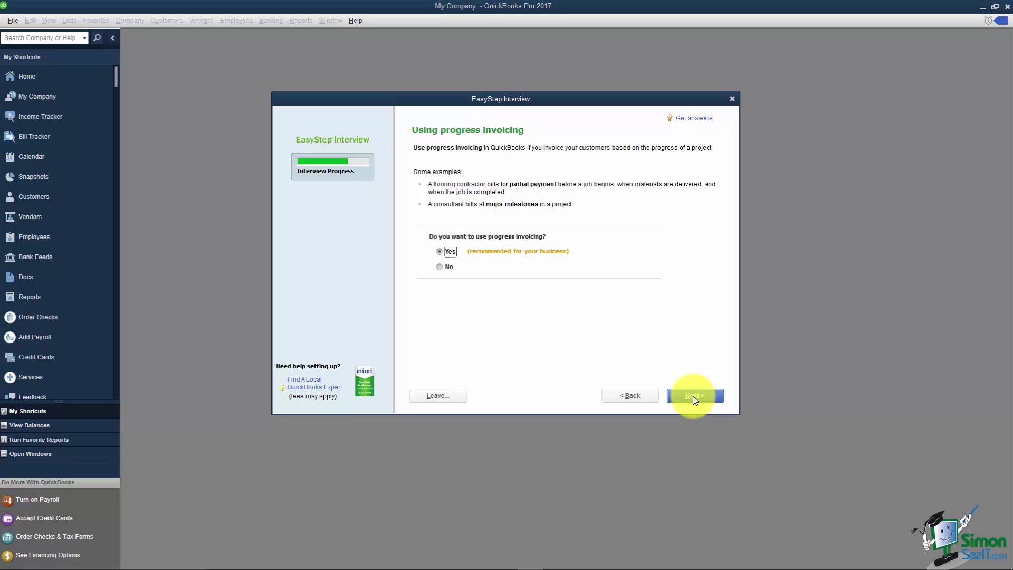
Answer Yes to using progress invoicing and move on to the bills question.
{"action": "left_click", "coordinate": [693, 396]}
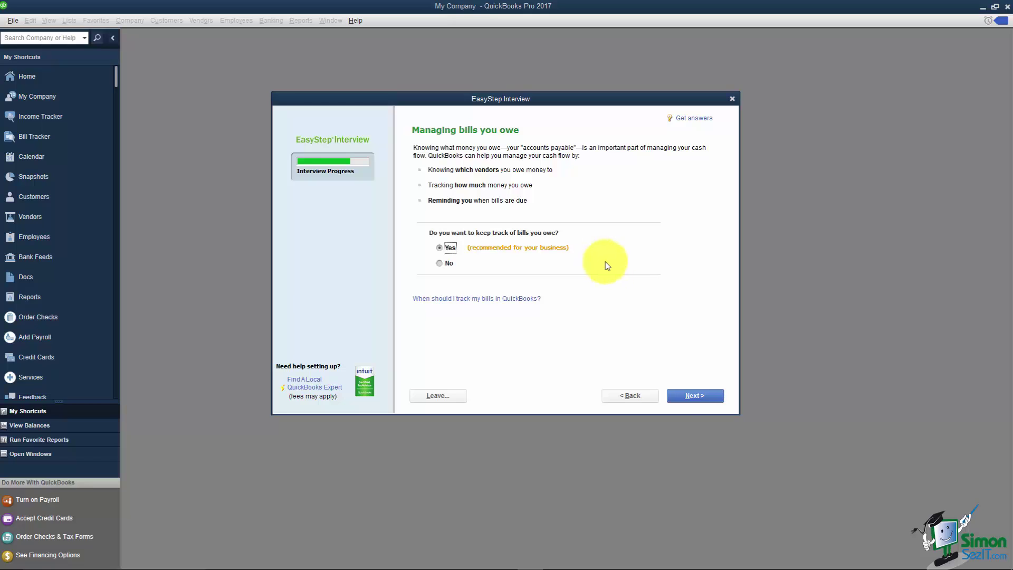
Keep tracking bills owed as Yes and answer Yes to tracking inventory.
{"action": "left_click", "coordinate": [683, 397]}
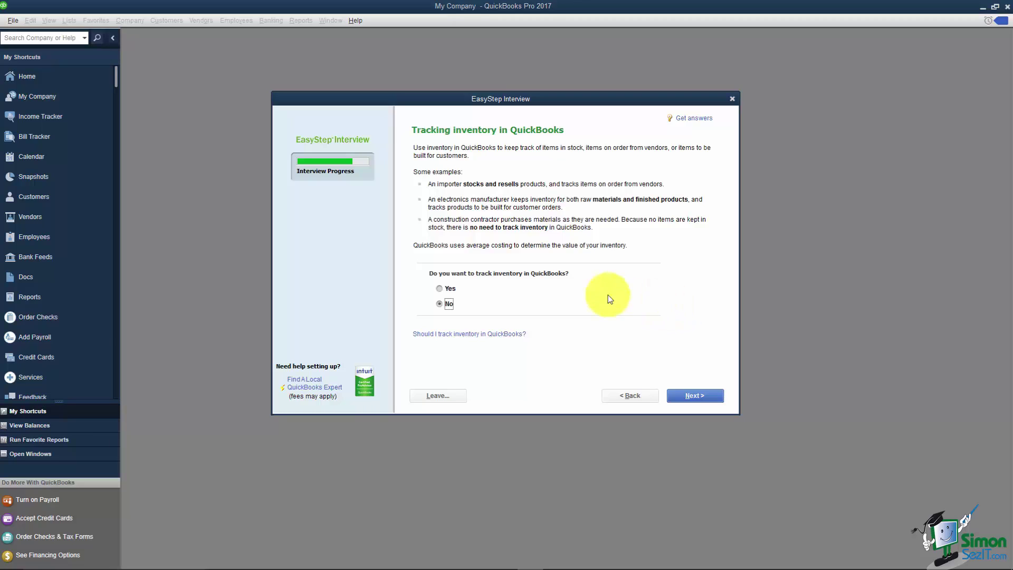
{"action": "left_click", "coordinate": [442, 294]}
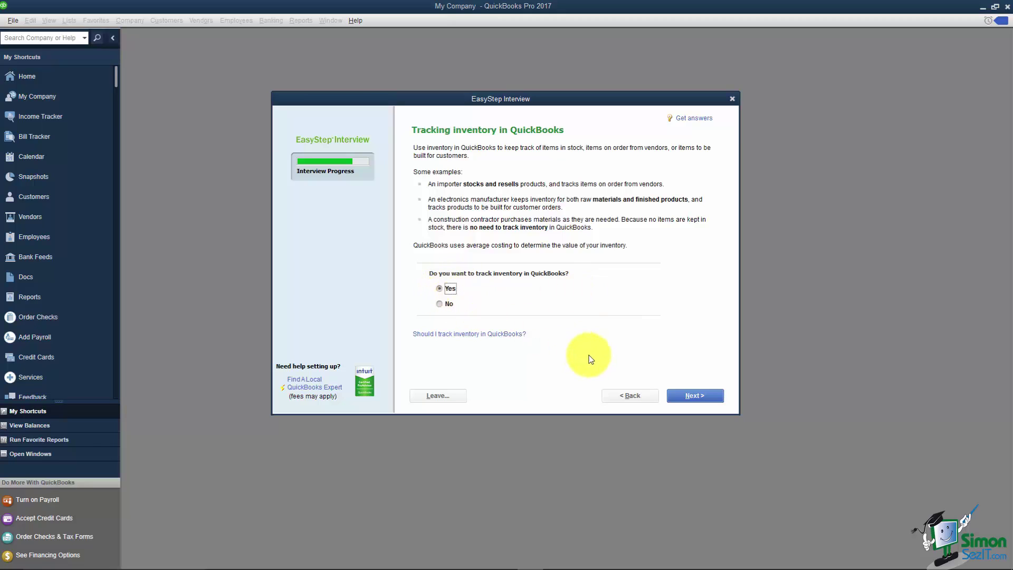
{"action": "left_click", "coordinate": [692, 396]}
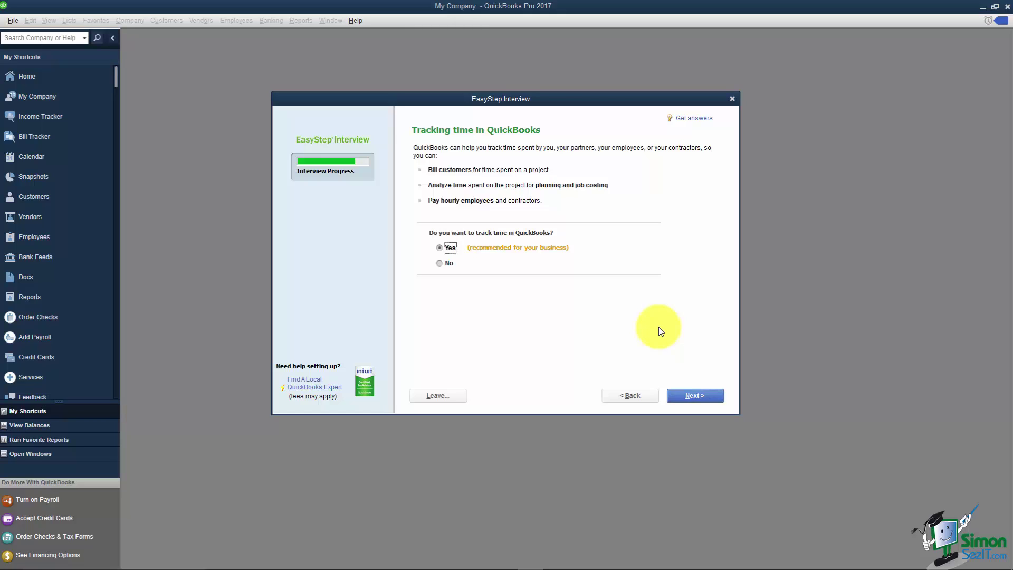
Answer Yes to tracking time in QuickBooks and advance to the employees question.
{"action": "left_click", "coordinate": [688, 397]}
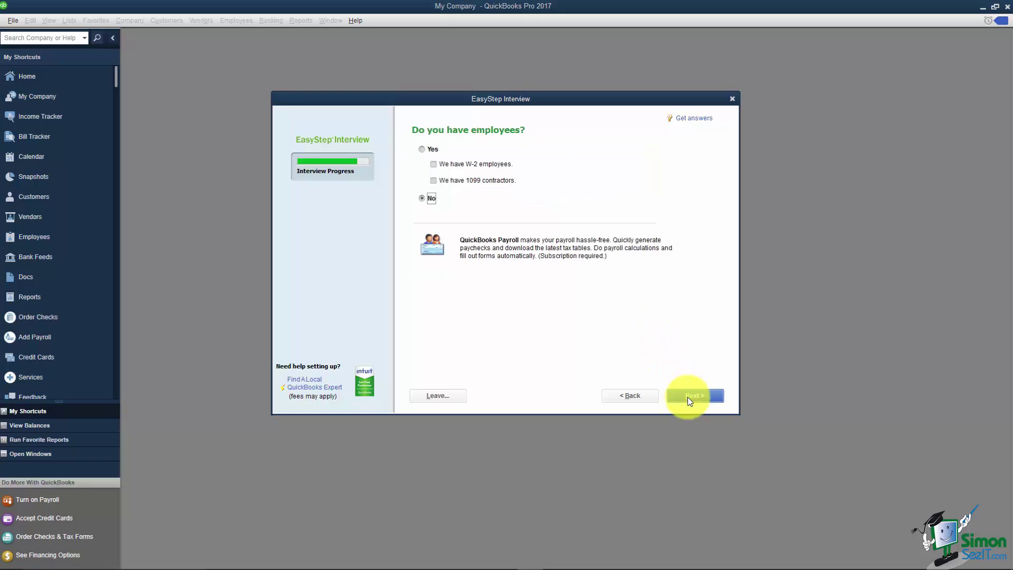